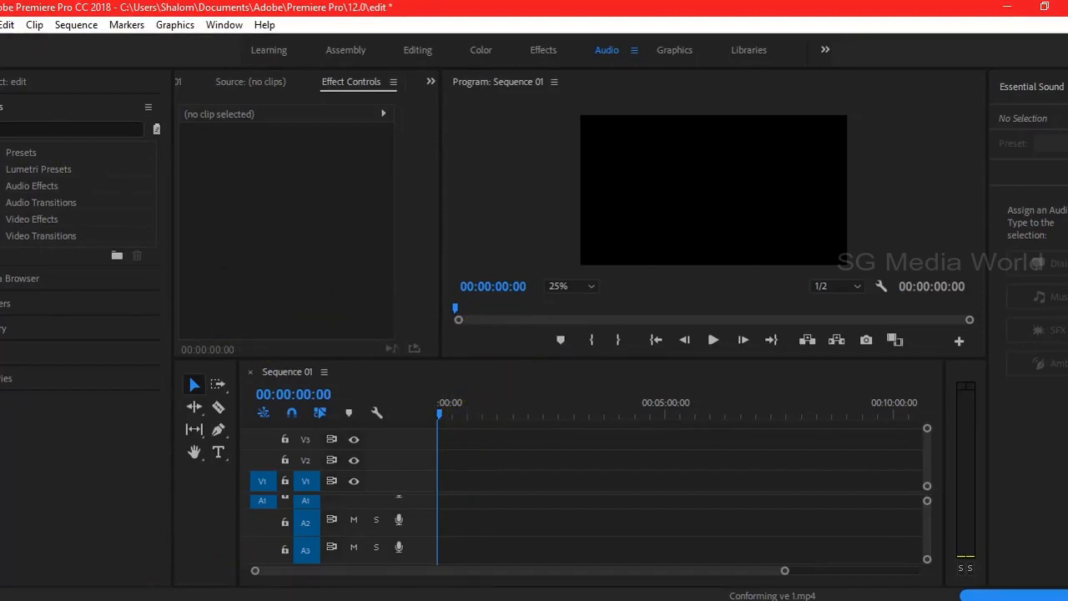
# - Add the Rescate music file from the youtube music folder to track A1 of Sequence 01 and preview its start
pyautogui.hotkey('alt', 'Tab')
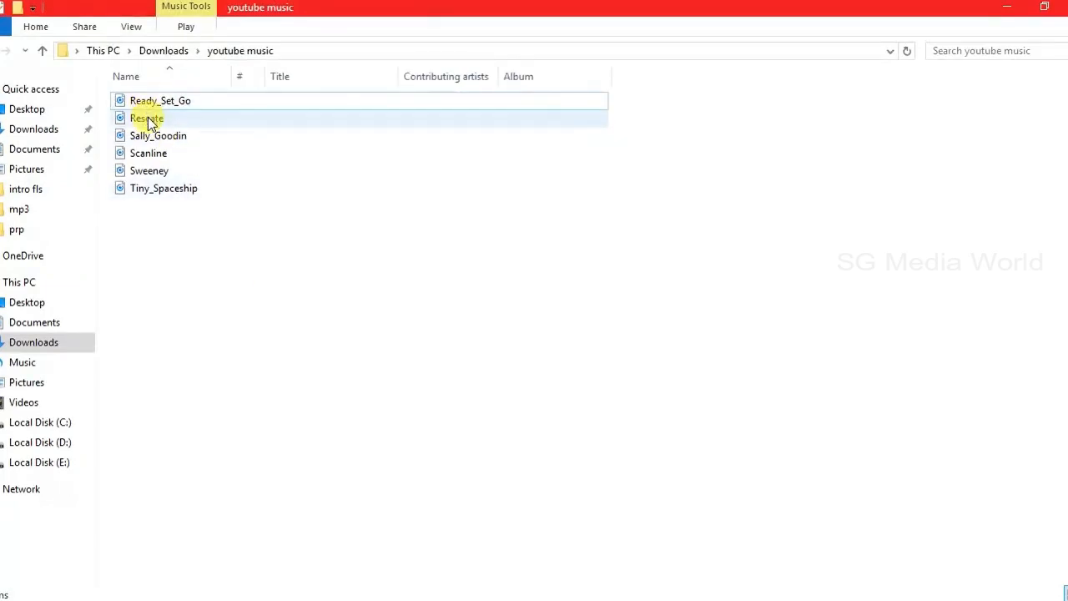
pyautogui.doubleClick(151, 122)
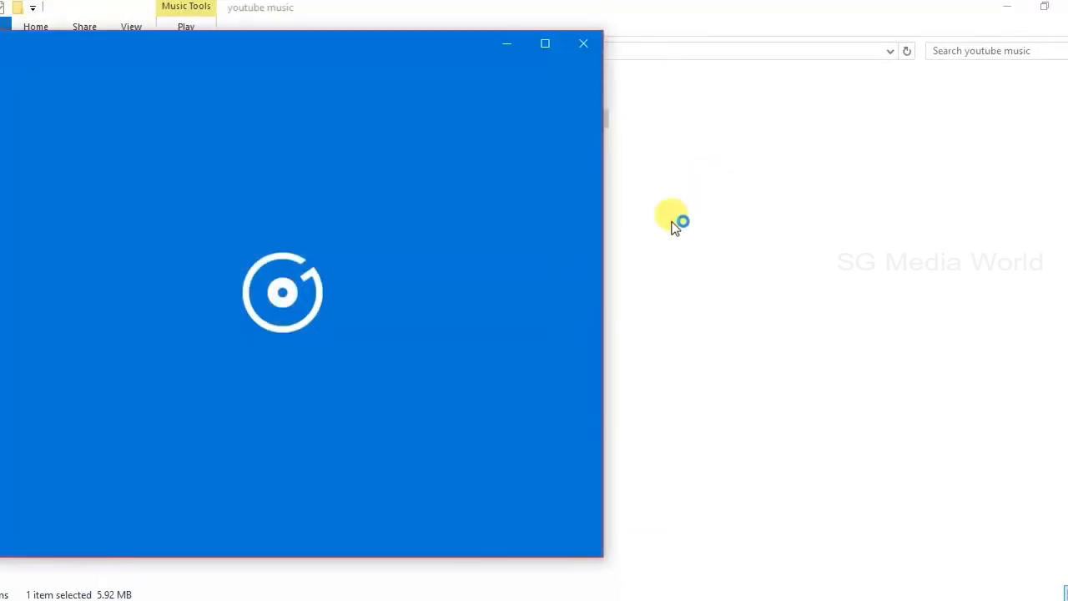
pyautogui.click(586, 45)
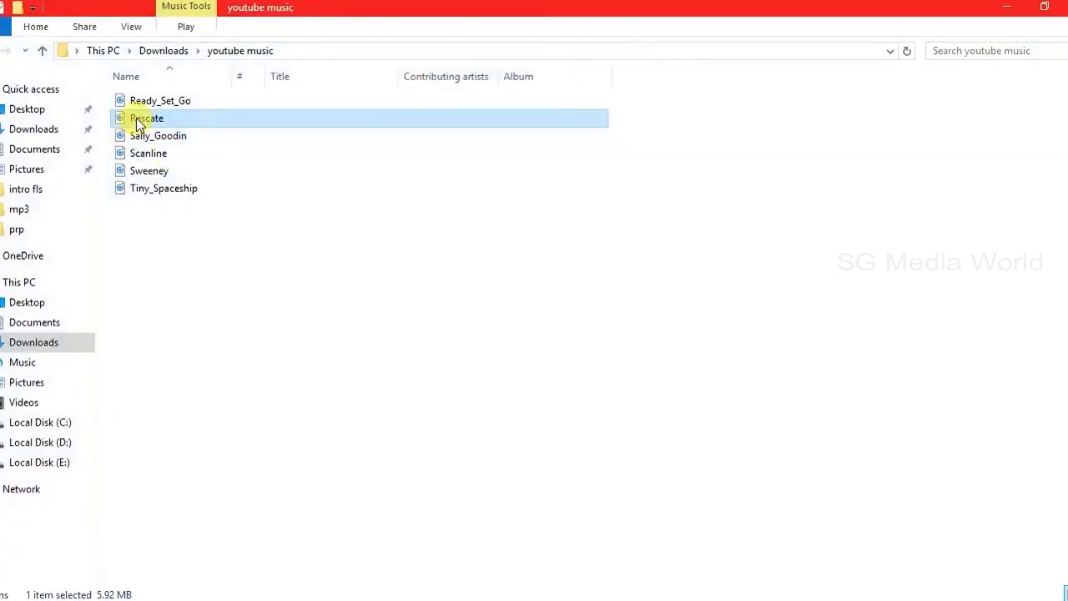
pyautogui.moveTo(138, 124); pyautogui.dragTo(479, 499)
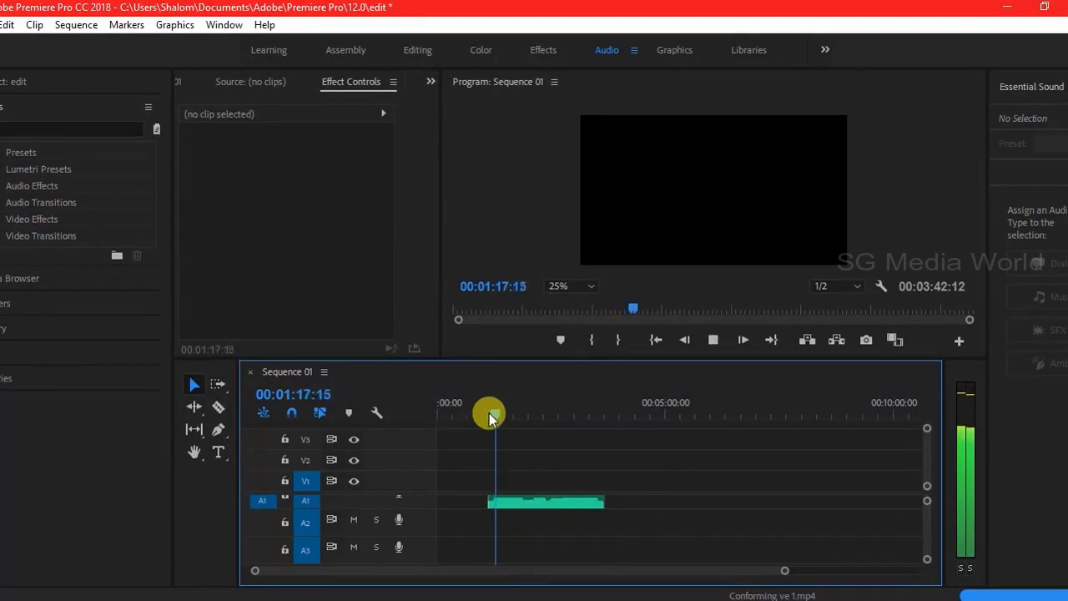
pyautogui.press('space')
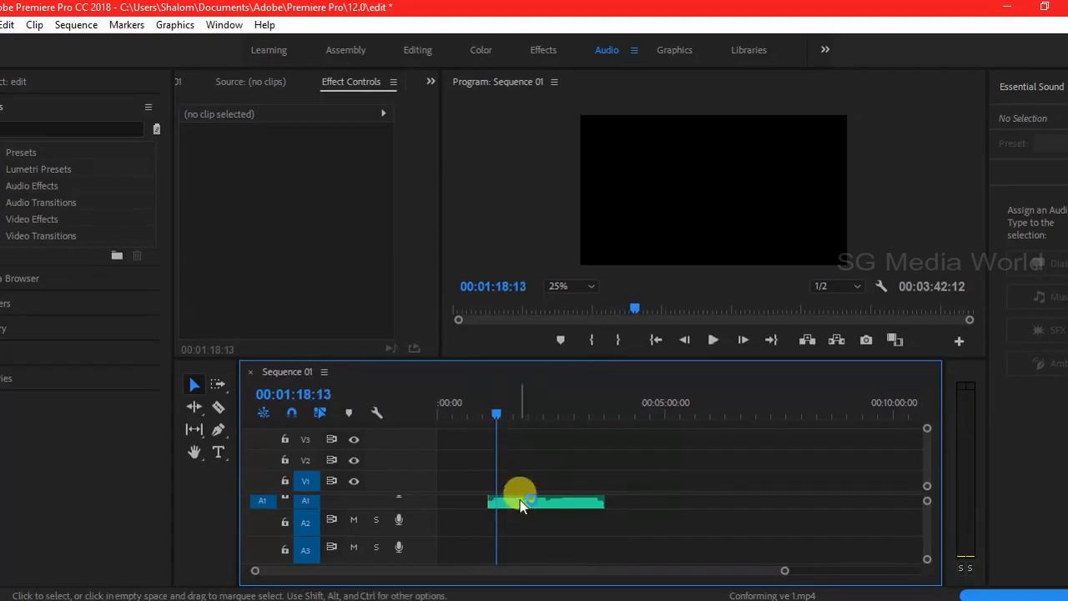
# - Adjust the Rescate clip's level with the Set Gain to option of Audio Gain
pyautogui.moveTo(521, 504)
pyautogui.rightClick(518, 501)
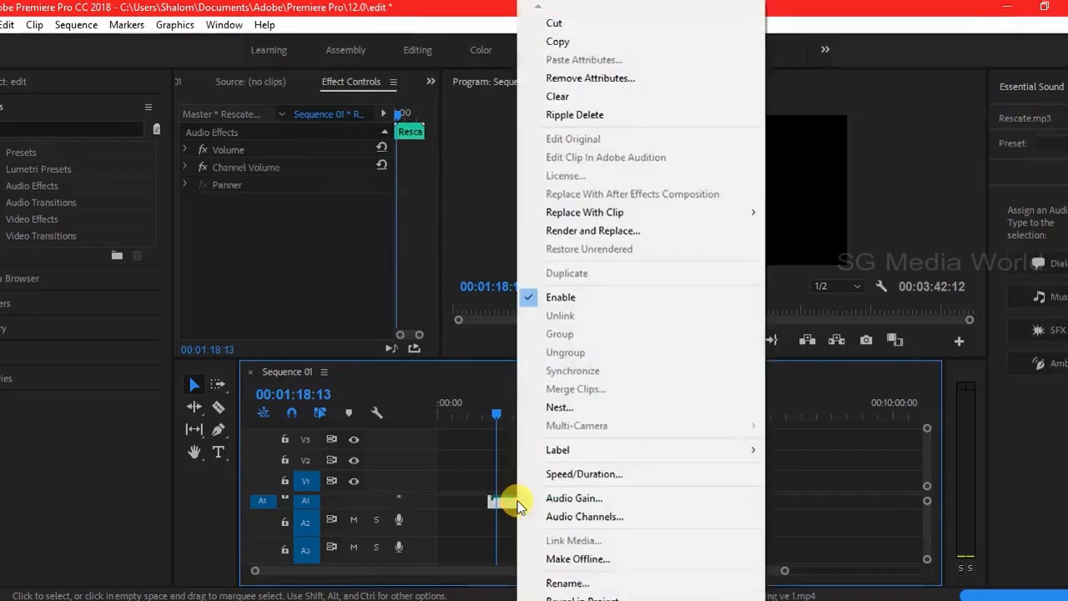
pyautogui.click(574, 499)
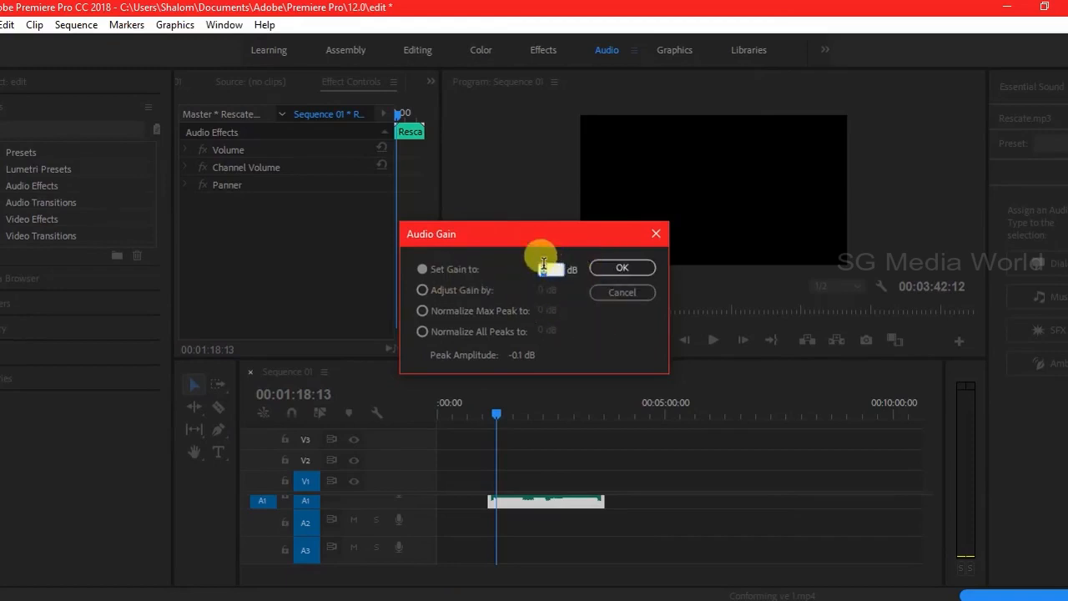
pyautogui.click(599, 337)
pyautogui.moveTo(542, 273); pyautogui.dragTo(562, 277)
pyautogui.click(606, 270)
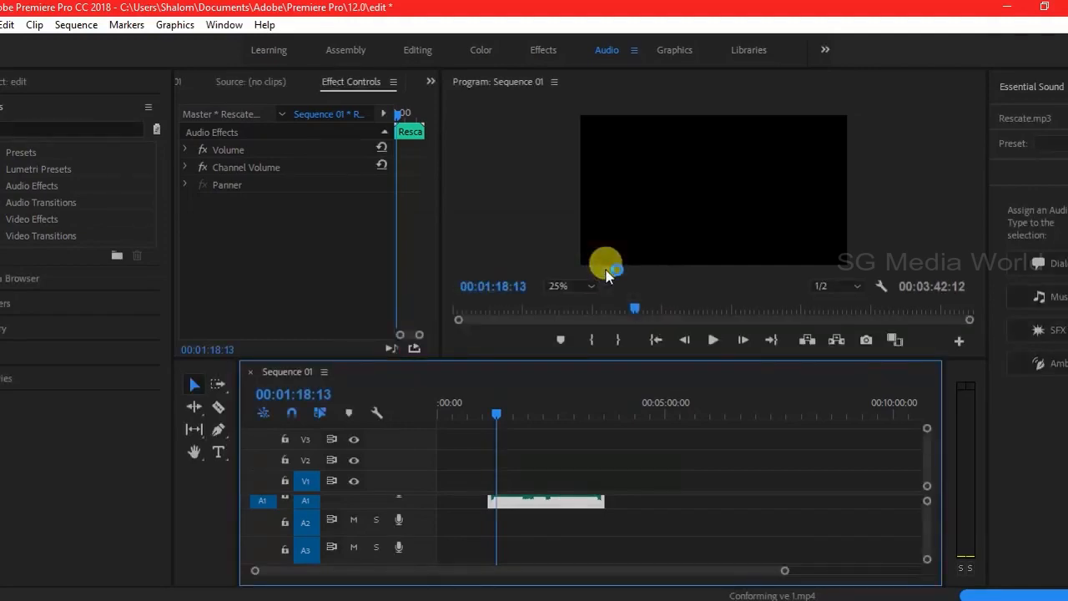
pyautogui.click(534, 463)
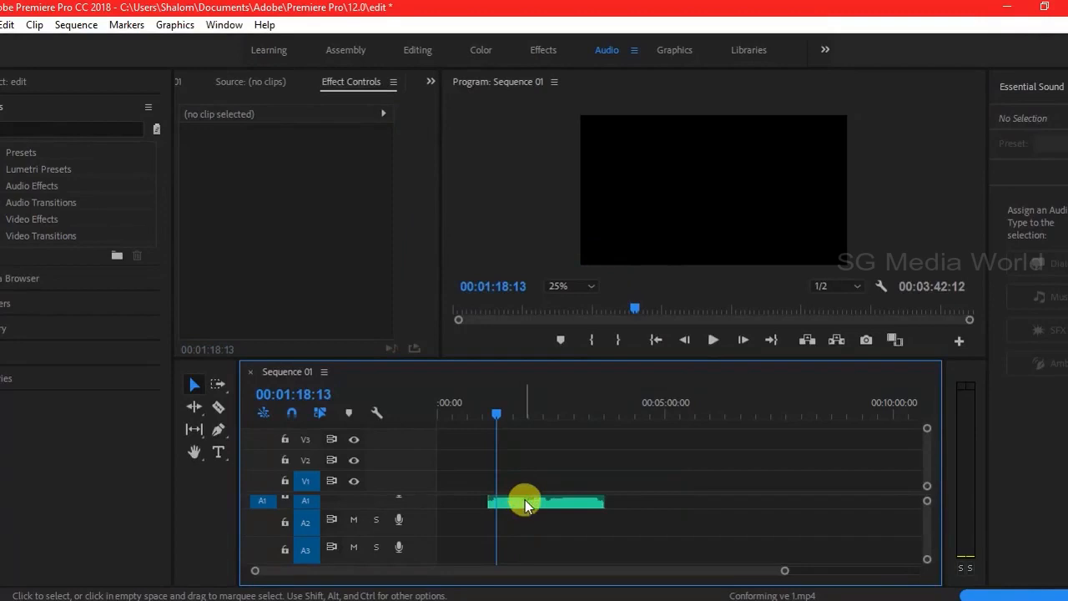
pyautogui.rightClick(517, 501)
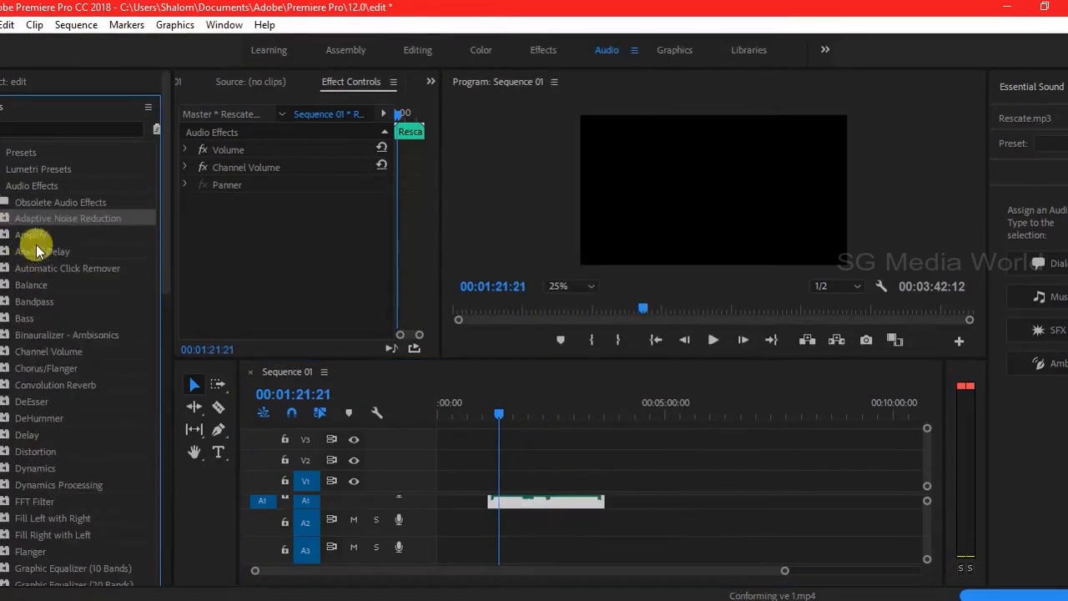
# - Apply the Bass audio effect to the Rescate clip and set its Boost to 0.1 dB
pyautogui.click(25, 319)
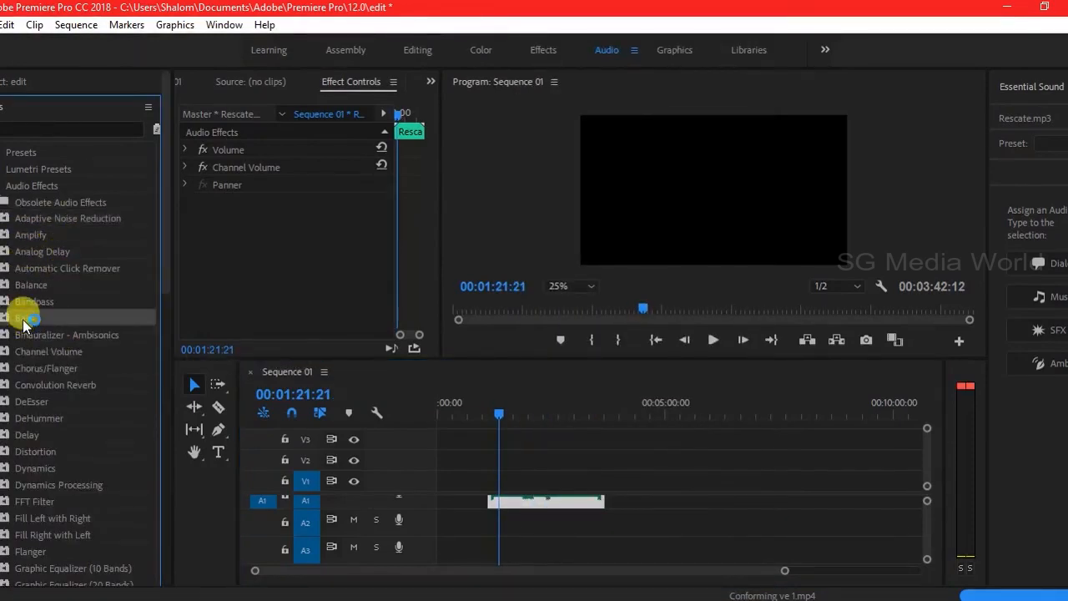
pyautogui.moveTo(25, 324); pyautogui.dragTo(500, 502)
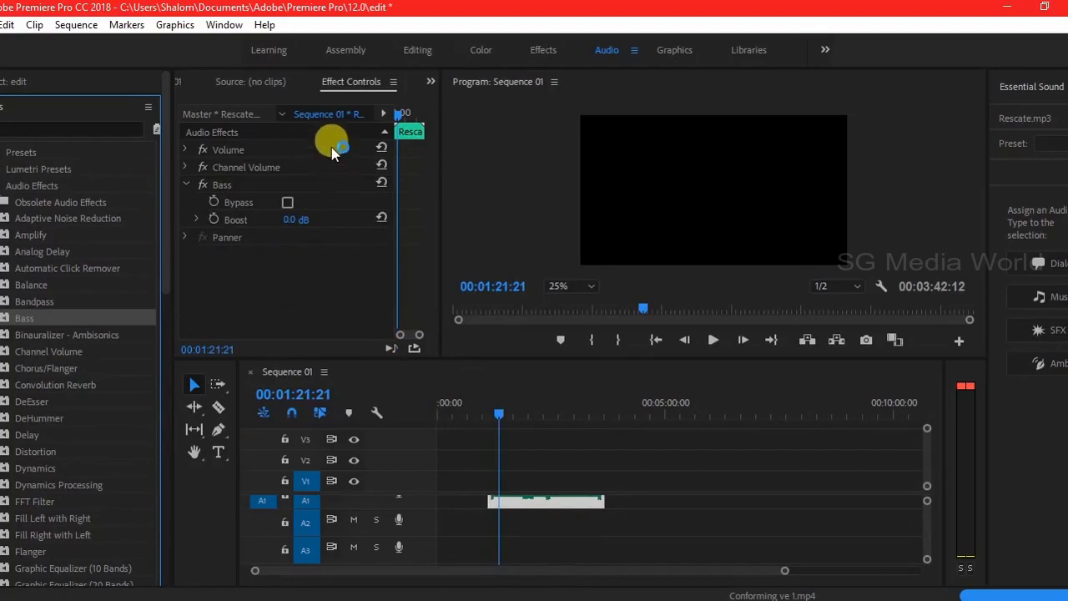
pyautogui.click(367, 85)
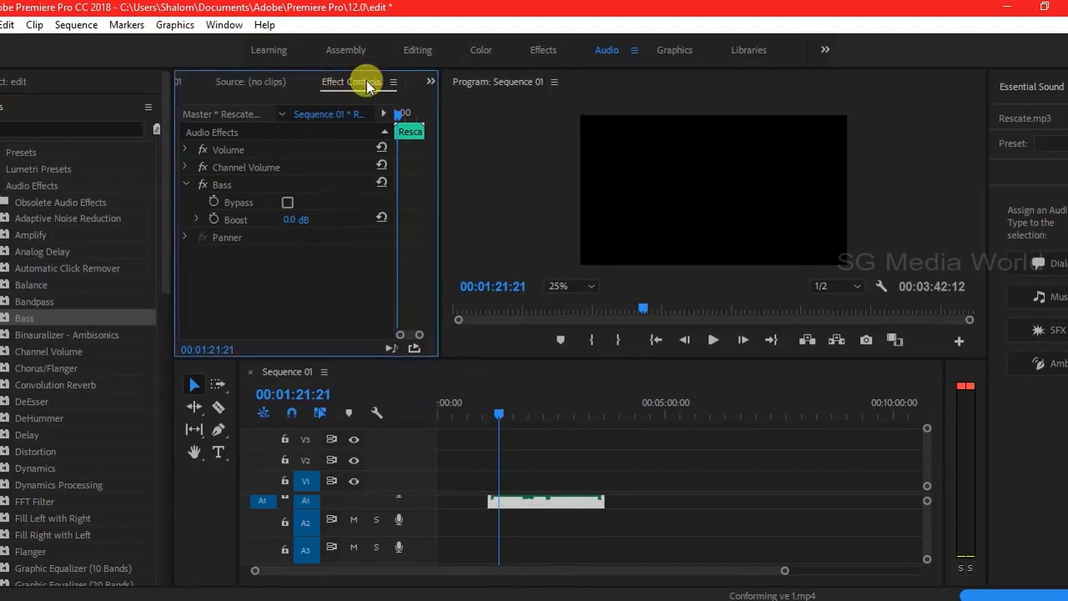
pyautogui.click(288, 222)
pyautogui.moveTo(300, 214); pyautogui.dragTo(202, 213)
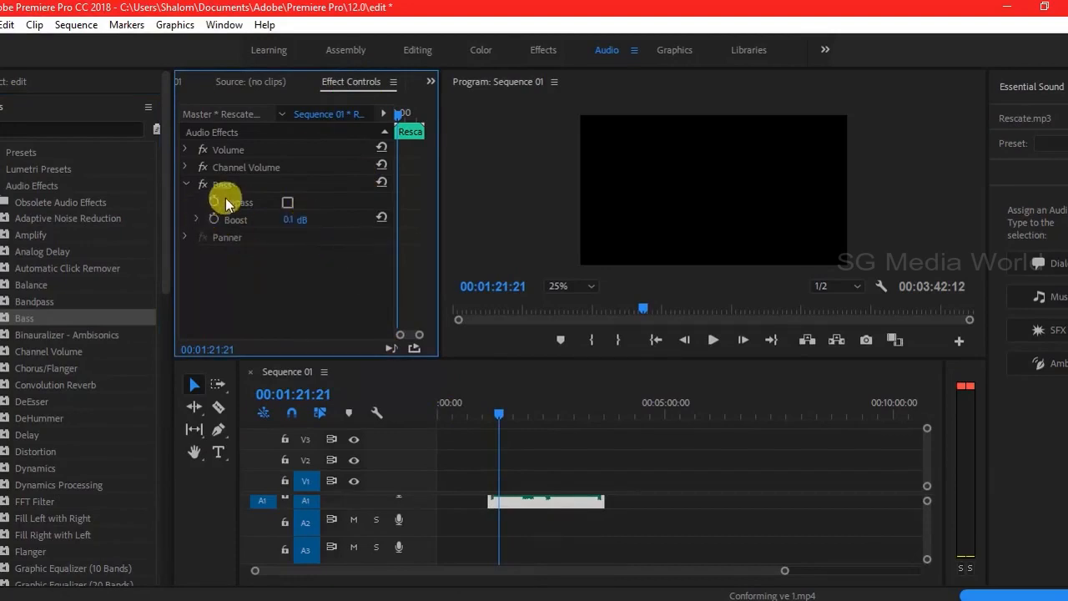
# - Enable keyframing for the Bass effect's Bypass and Boost while playing the clip, trying Bypass on during playback
pyautogui.click(214, 203)
pyautogui.press('space')
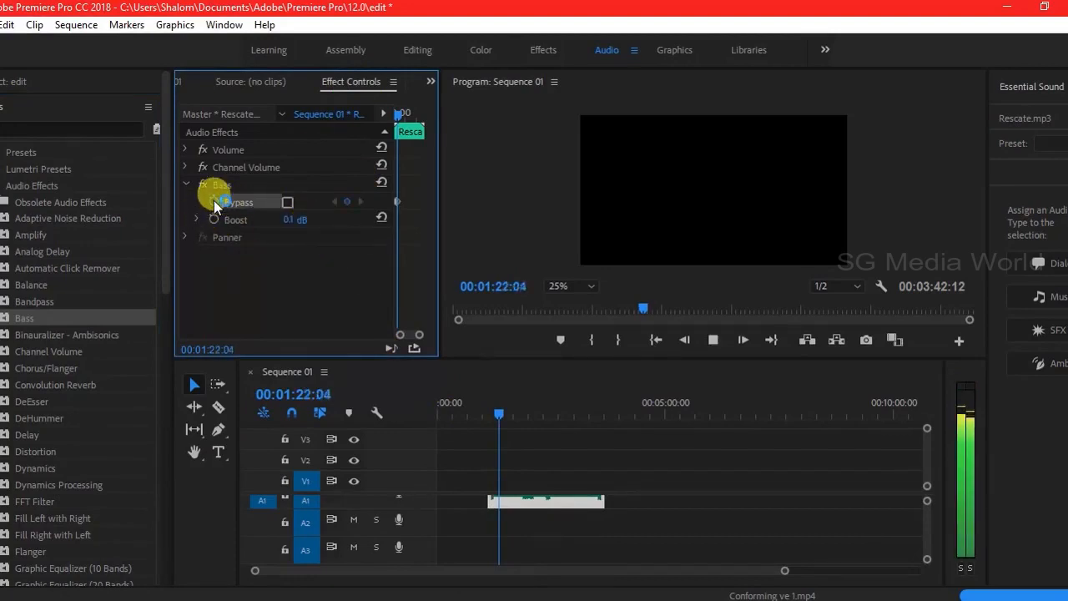
pyautogui.click(288, 202)
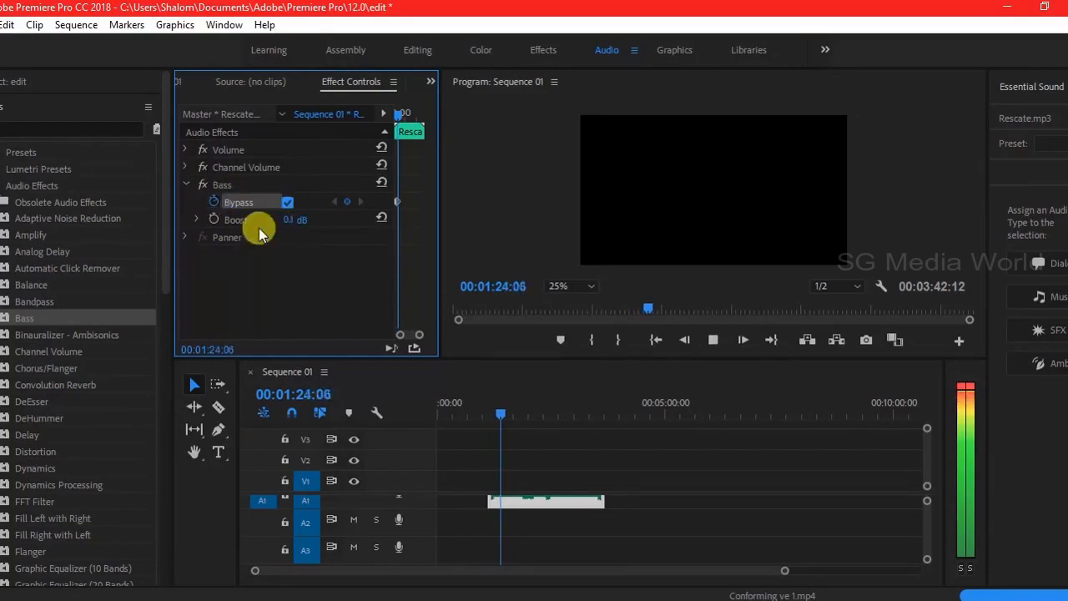
pyautogui.click(213, 220)
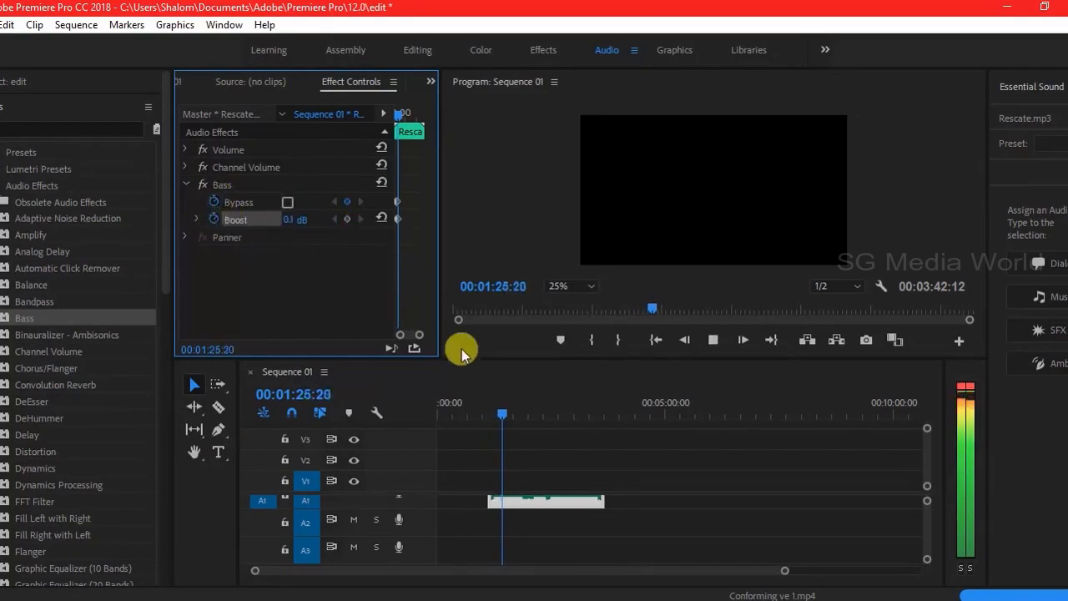
# - Play from about 00:02:00 and raise the Bass effect's Boost to 16.0 dB with a keyframe there
pyautogui.moveTo(508, 413); pyautogui.dragTo(525, 349)
pyautogui.press('space')
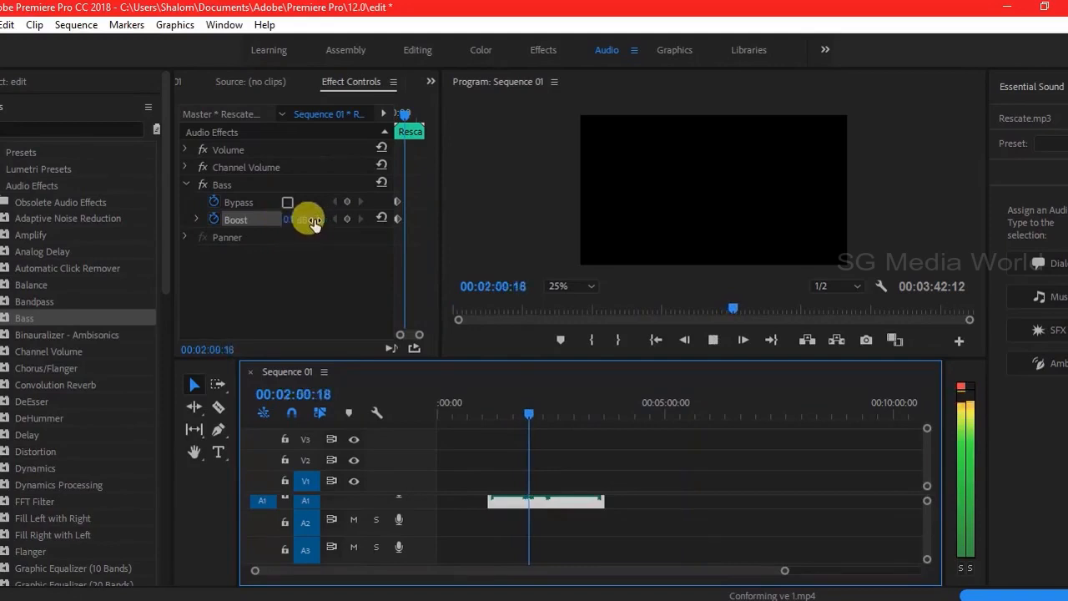
pyautogui.moveTo(297, 221)
pyautogui.mouseDown()
pyautogui.moveTo(326, 220)
pyautogui.moveTo(298, 215)
pyautogui.mouseUp()
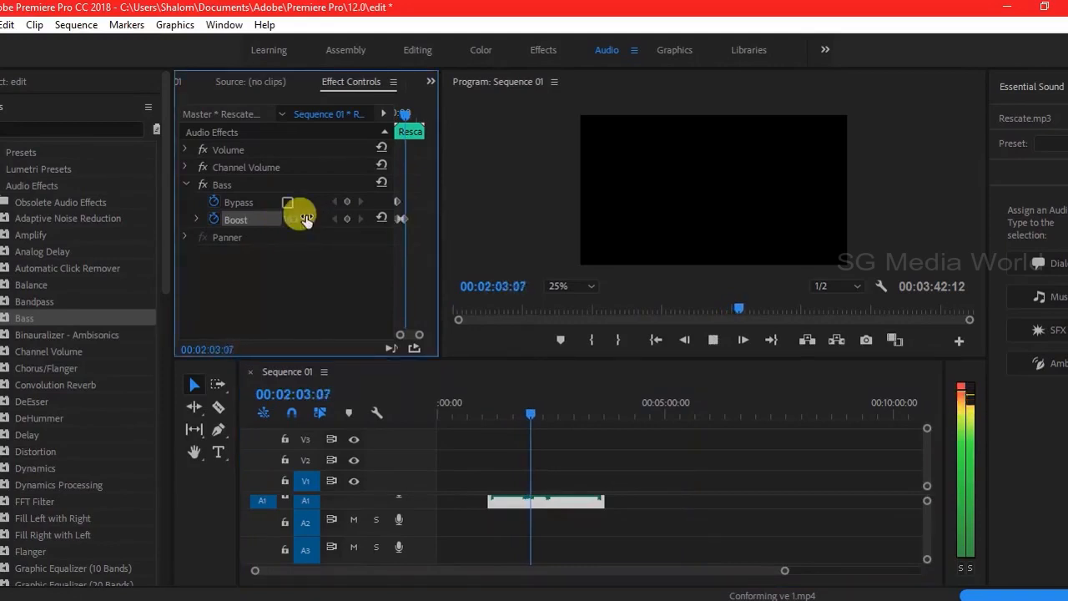
pyautogui.click(555, 413)
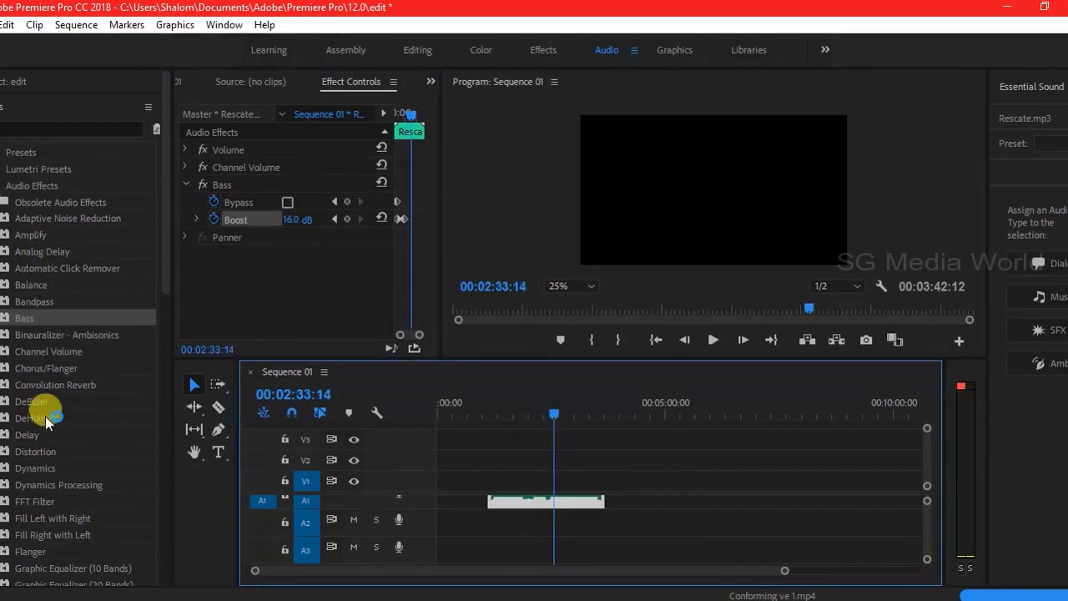
# - Apply the Delay audio effect to the Rescate clip and set its Mix to 87% during playback
pyautogui.click(27, 435)
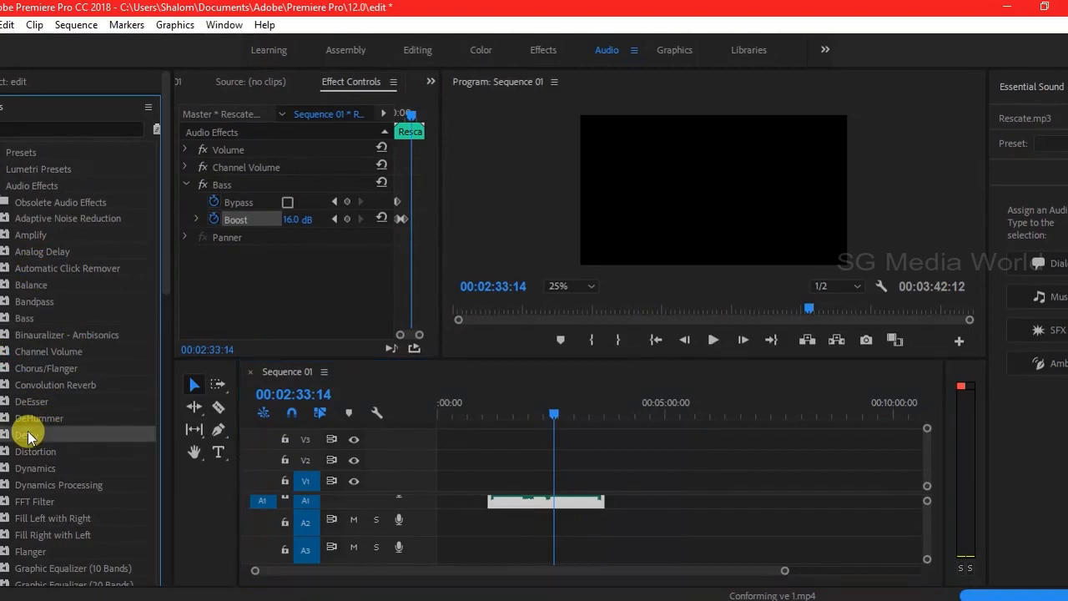
pyautogui.moveTo(28, 435); pyautogui.dragTo(531, 505)
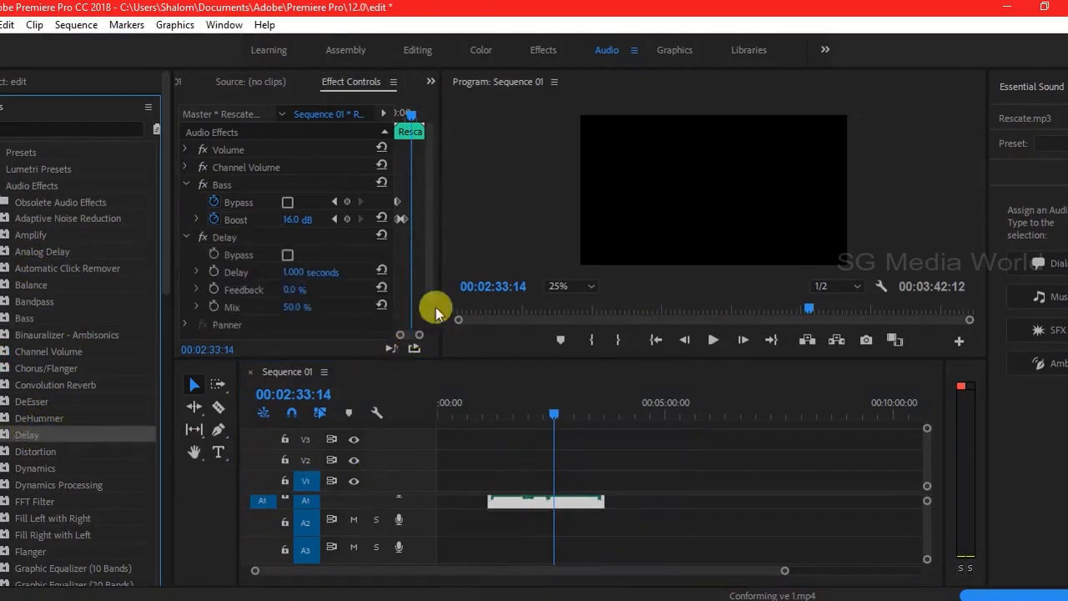
pyautogui.click(431, 242)
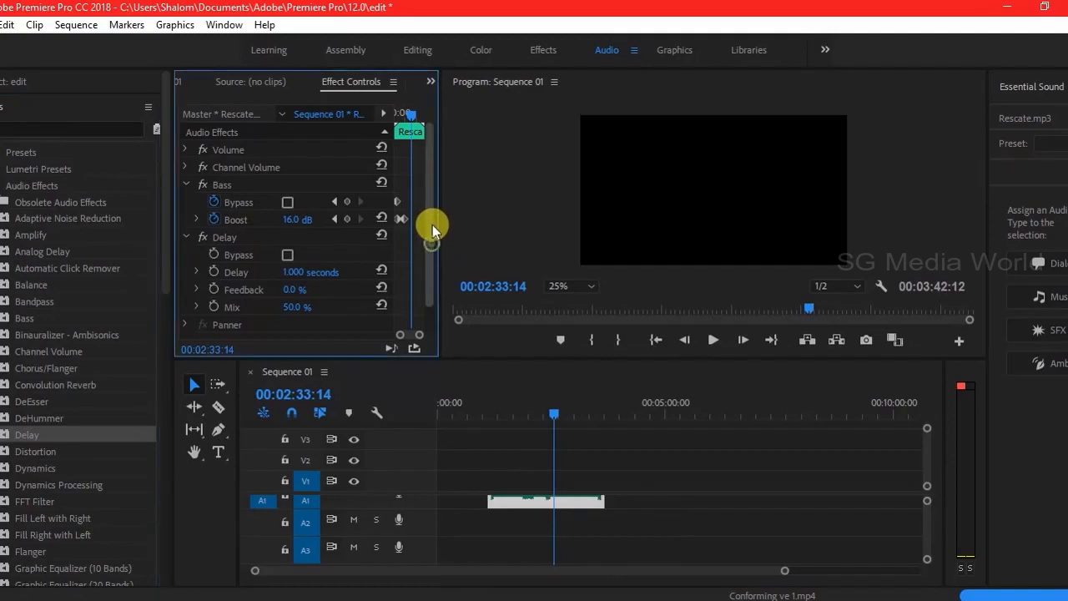
pyautogui.moveTo(433, 248); pyautogui.dragTo(437, 275)
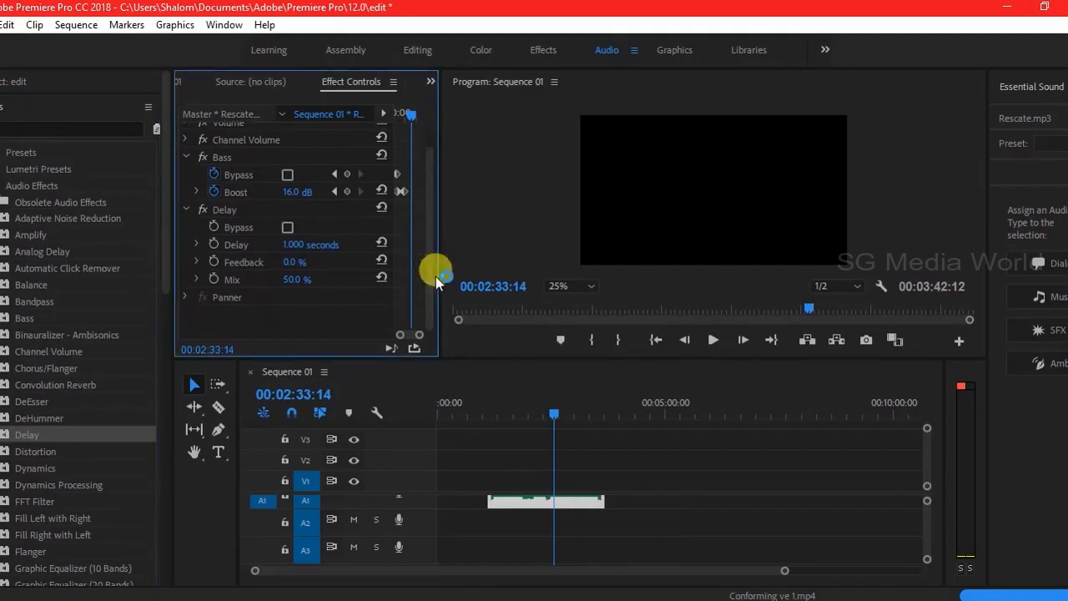
pyautogui.press('space')
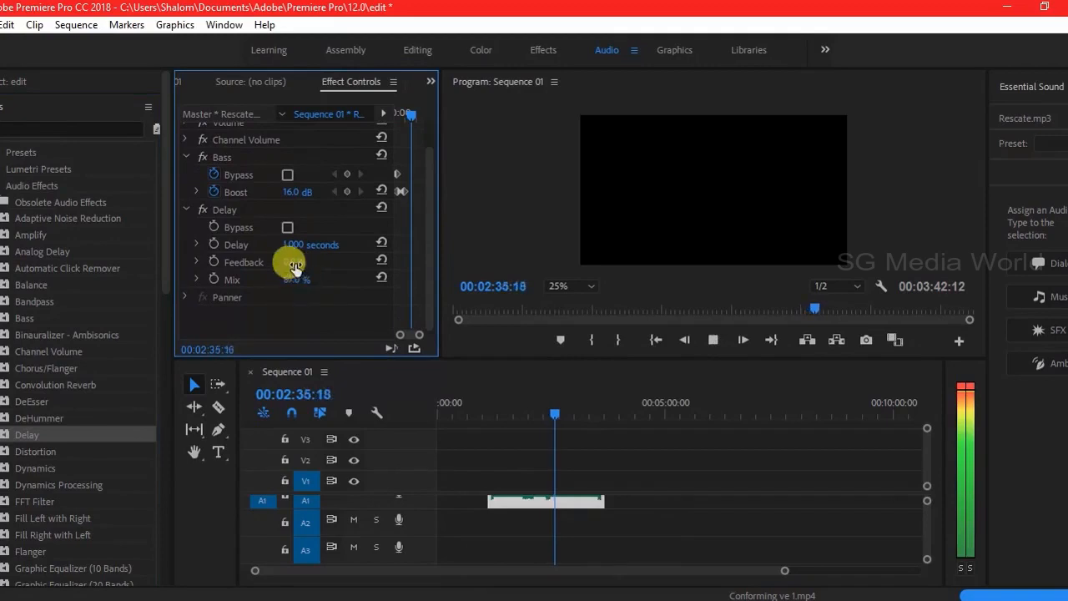
pyautogui.click(231, 280)
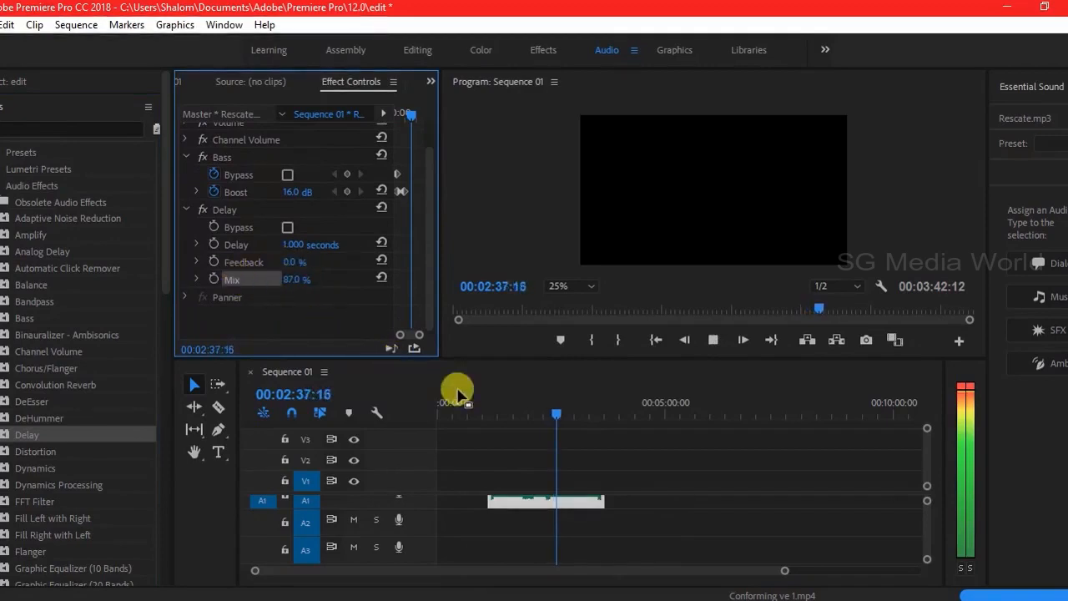
# - Set the Delay effect's Feedback to 19% while playing from about 00:01:37, and return the playhead to just before the clip
pyautogui.click(513, 417)
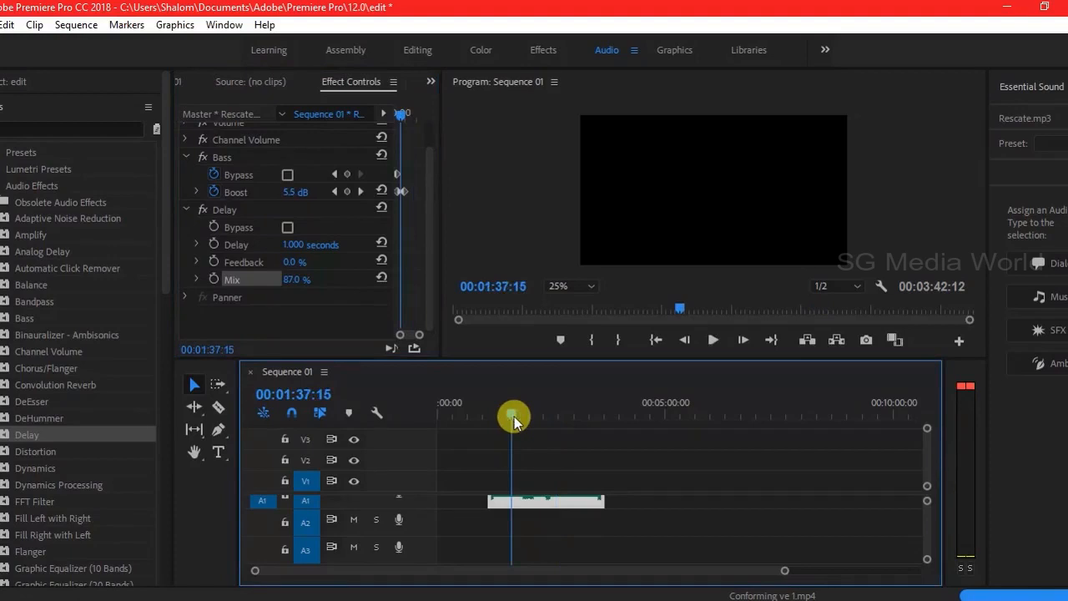
pyautogui.press('space')
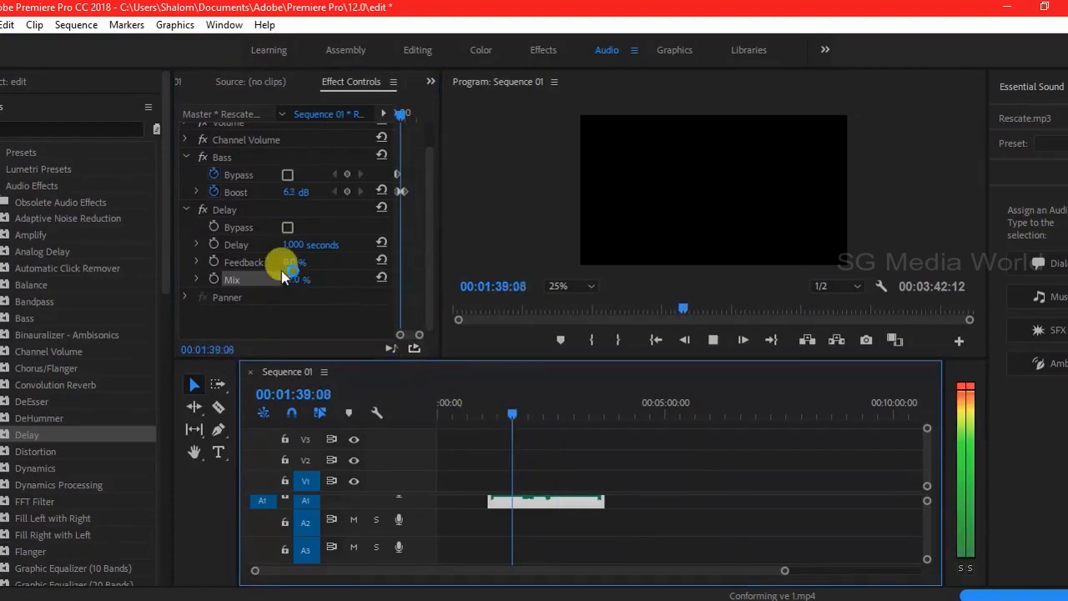
pyautogui.moveTo(295, 262); pyautogui.dragTo(307, 264)
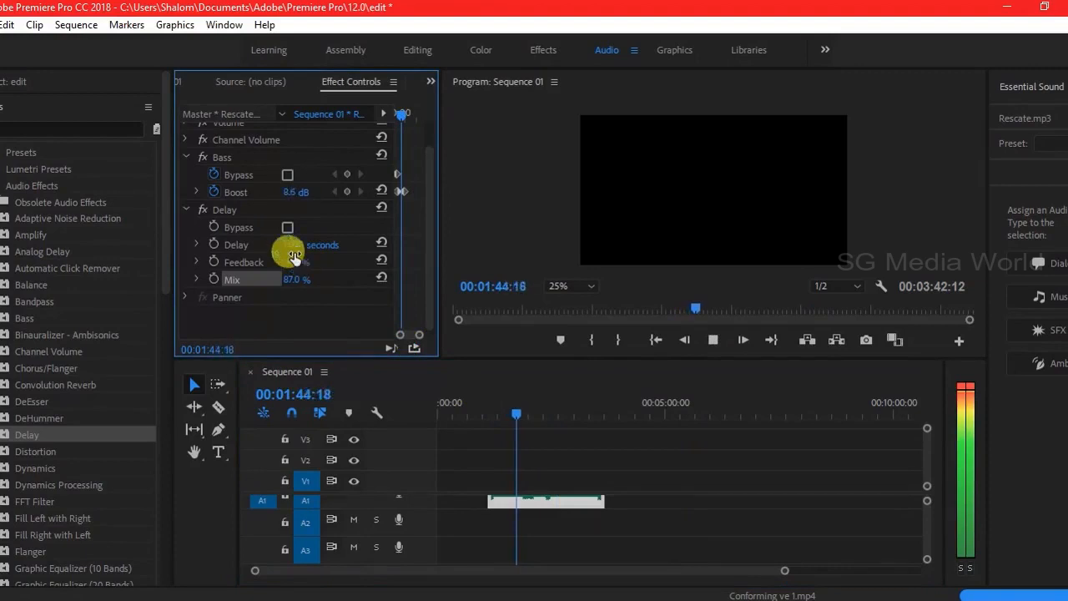
pyautogui.press('space')
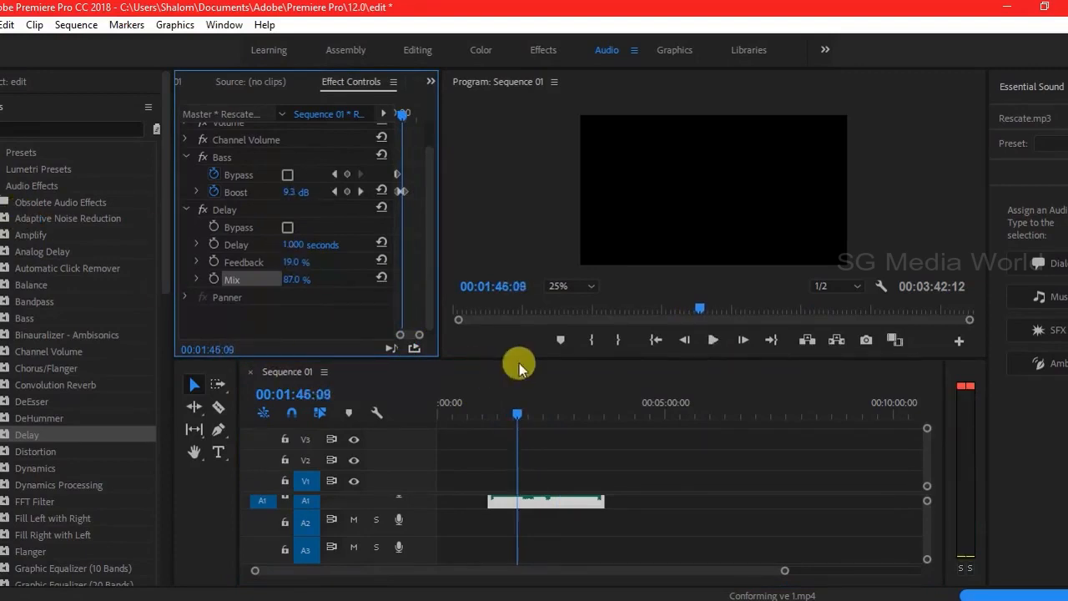
pyautogui.click(535, 424)
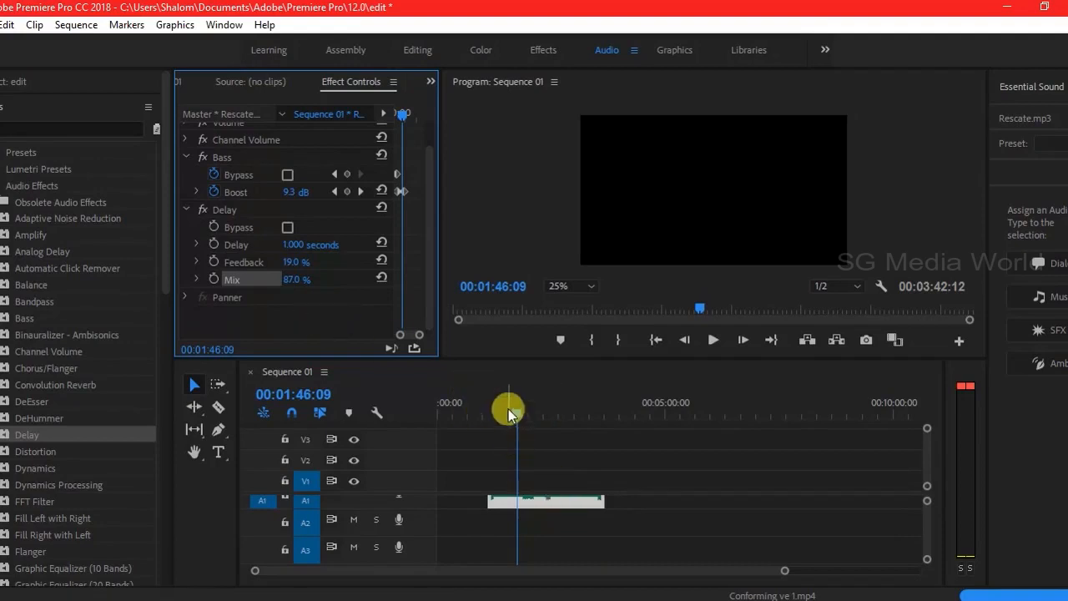
pyautogui.moveTo(503, 416); pyautogui.dragTo(487, 416)
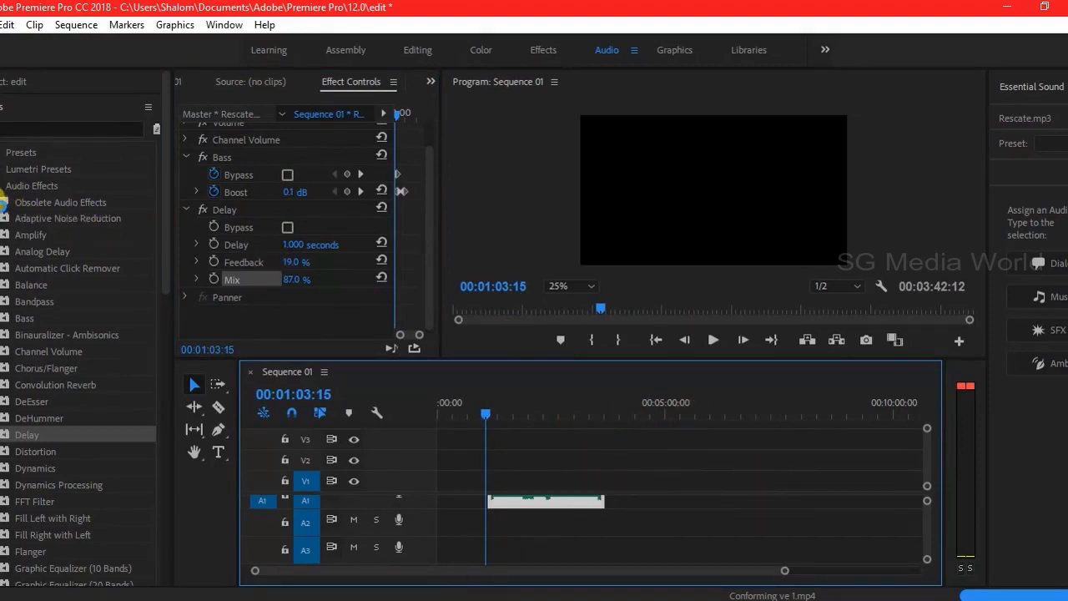
# - Look through the available audio effects and audio transitions, and scrub the playhead to about 00:01:49
pyautogui.click(2, 186)
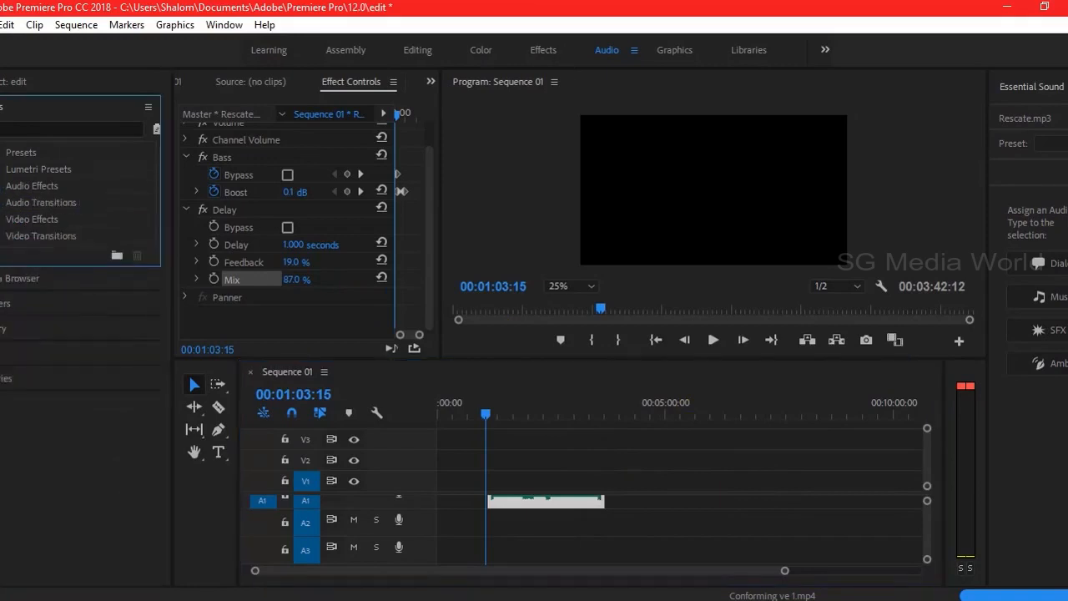
pyautogui.click(1, 203)
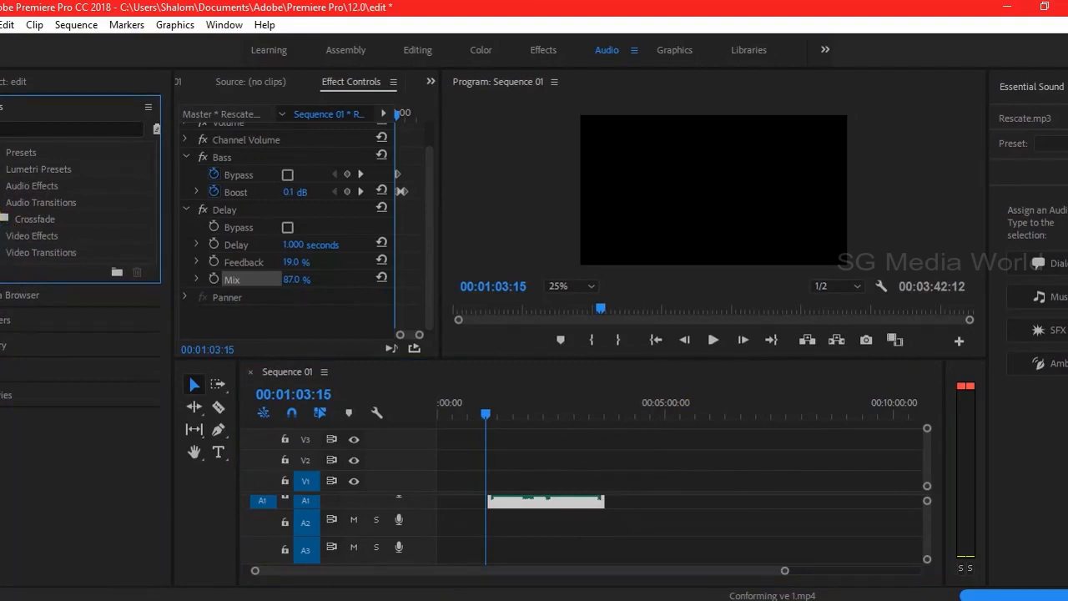
pyautogui.click(1, 186)
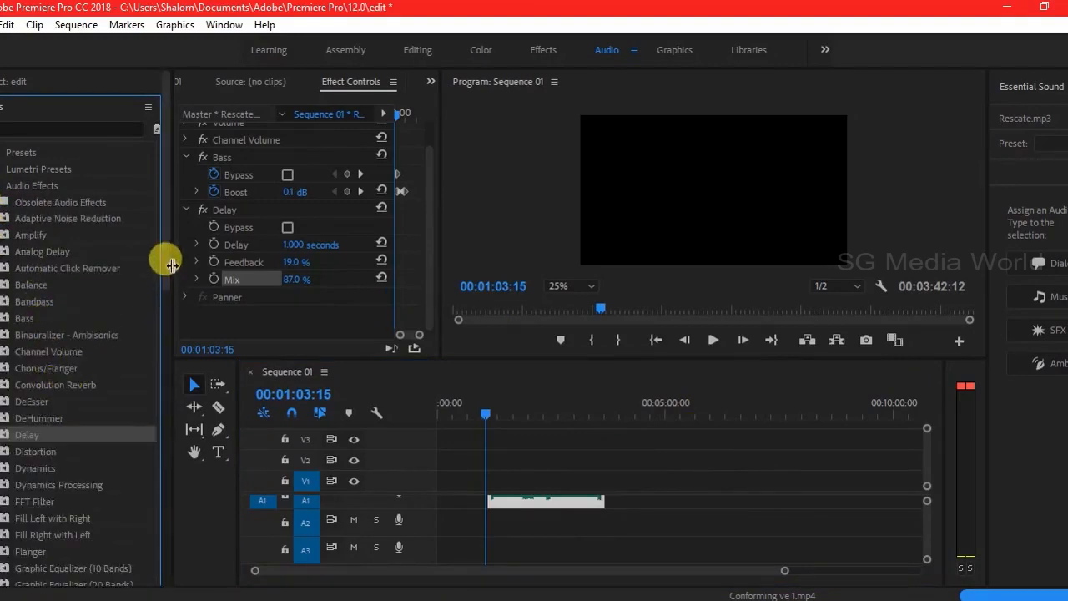
pyautogui.scroll(-9, 155, 389)
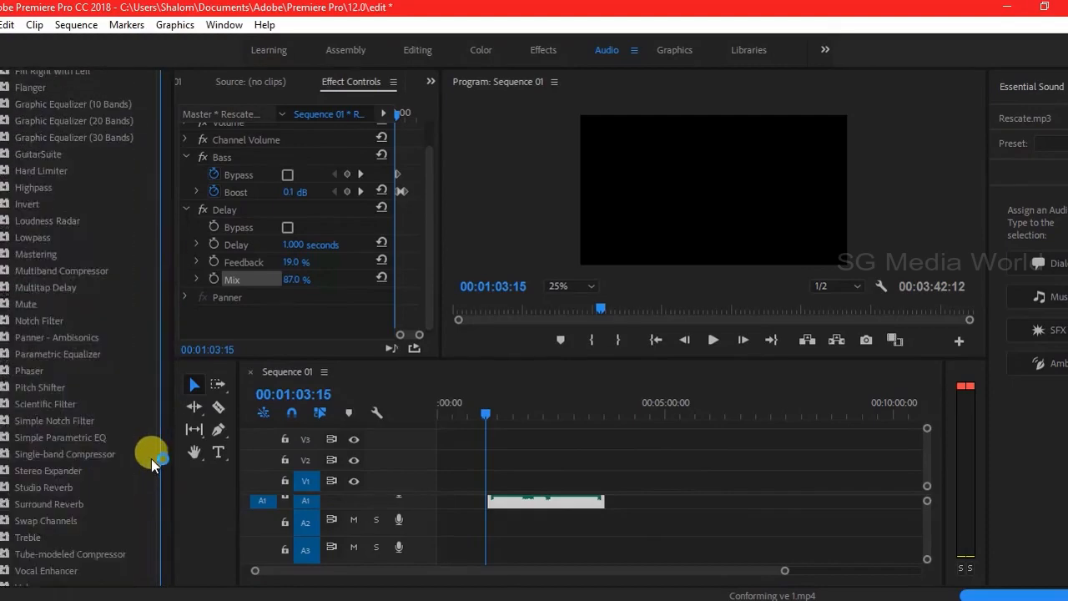
pyautogui.moveTo(164, 434); pyautogui.dragTo(166, 535)
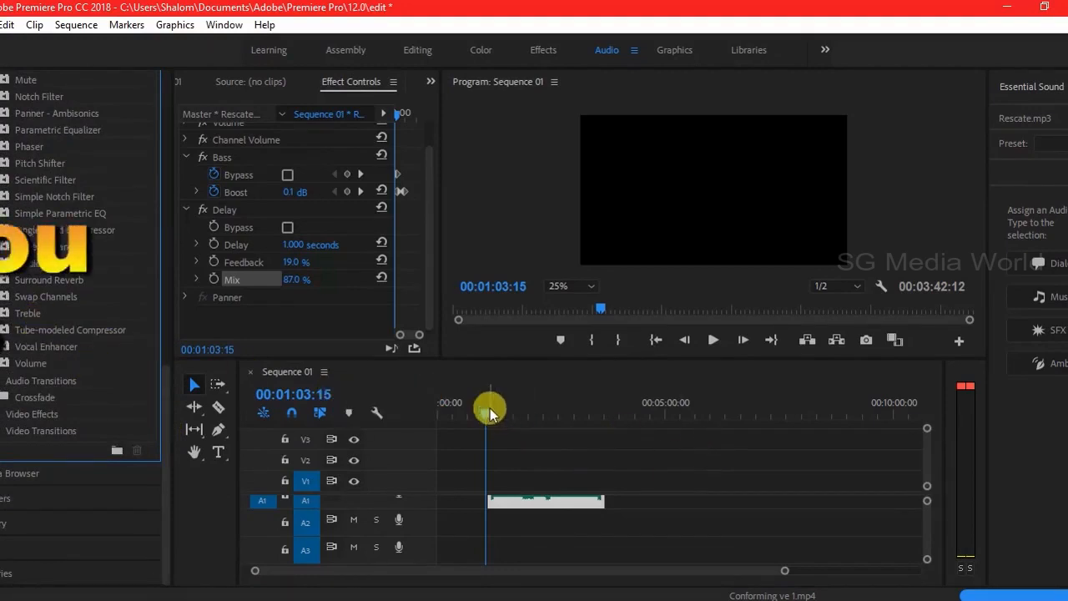
pyautogui.moveTo(508, 421); pyautogui.dragTo(523, 422)
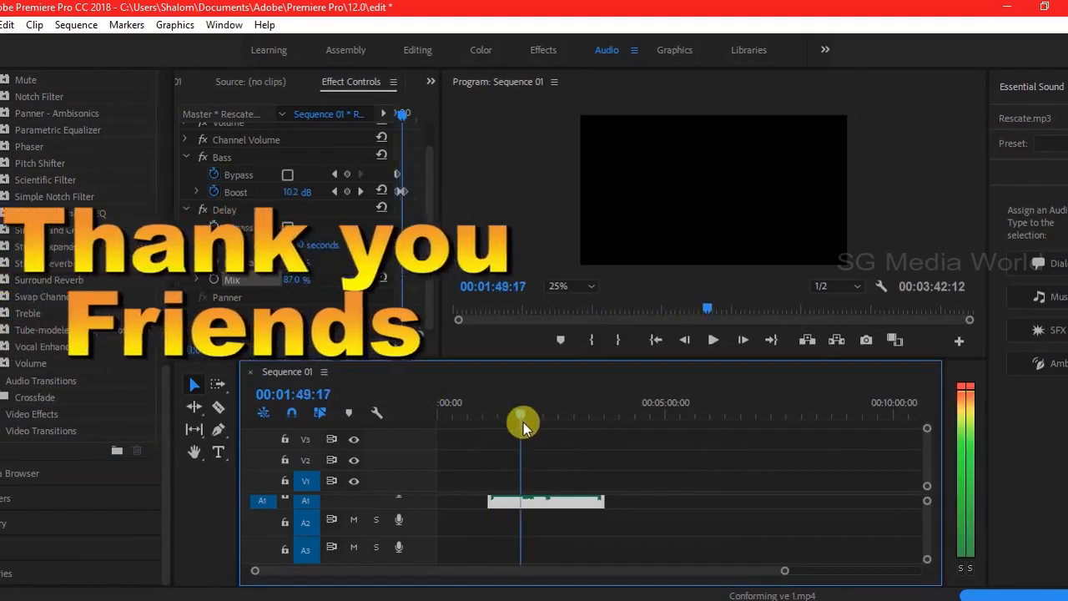